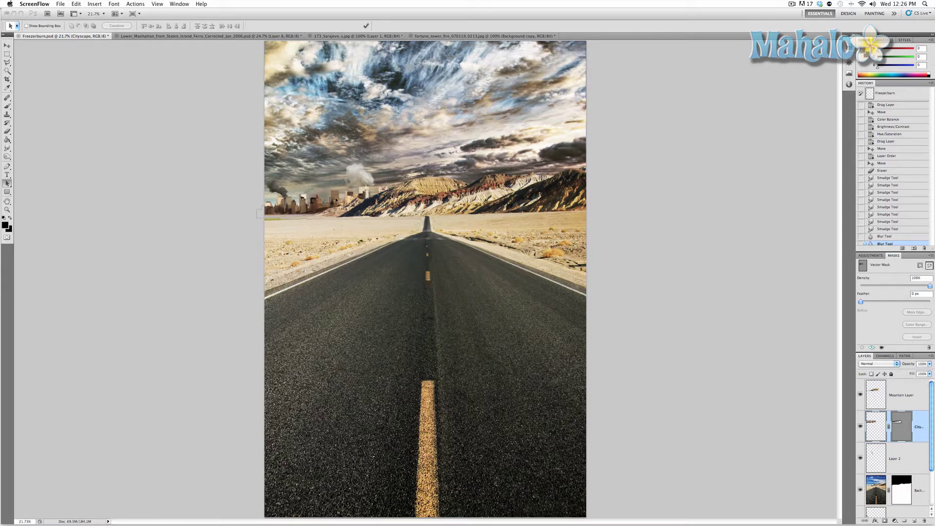
# Step: Zoom in three times on the smoking city skyline in the desert-road composite
pyautogui.click(412, 209)
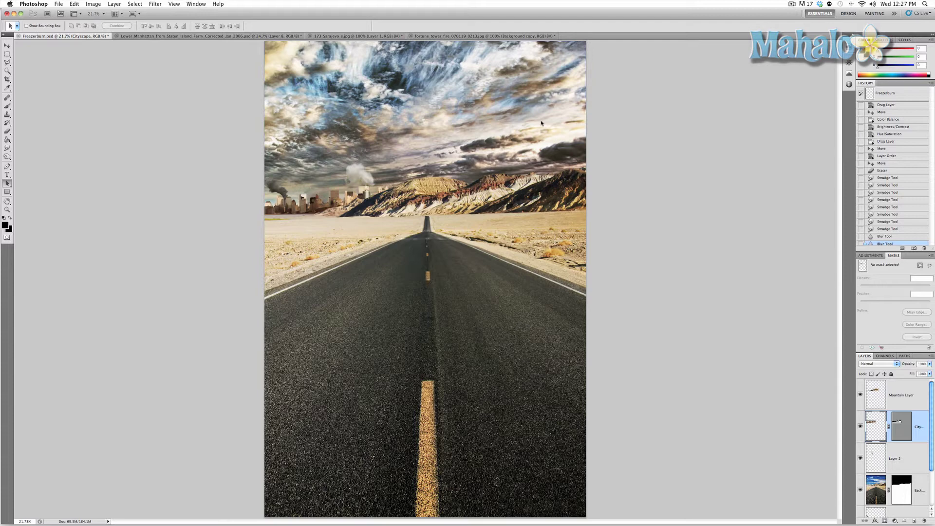
pyautogui.press('z')
pyautogui.click(310, 207)
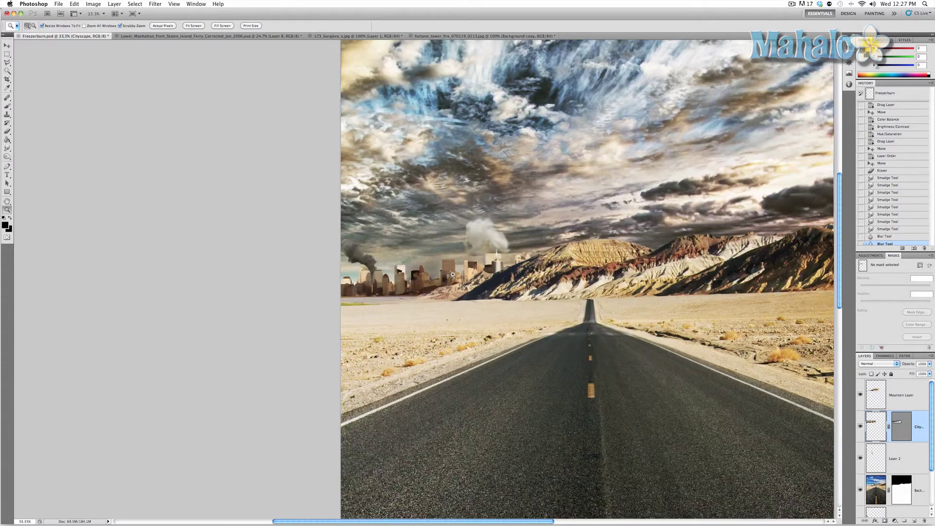
pyautogui.click(449, 276)
pyautogui.click(449, 277)
pyautogui.click(449, 276)
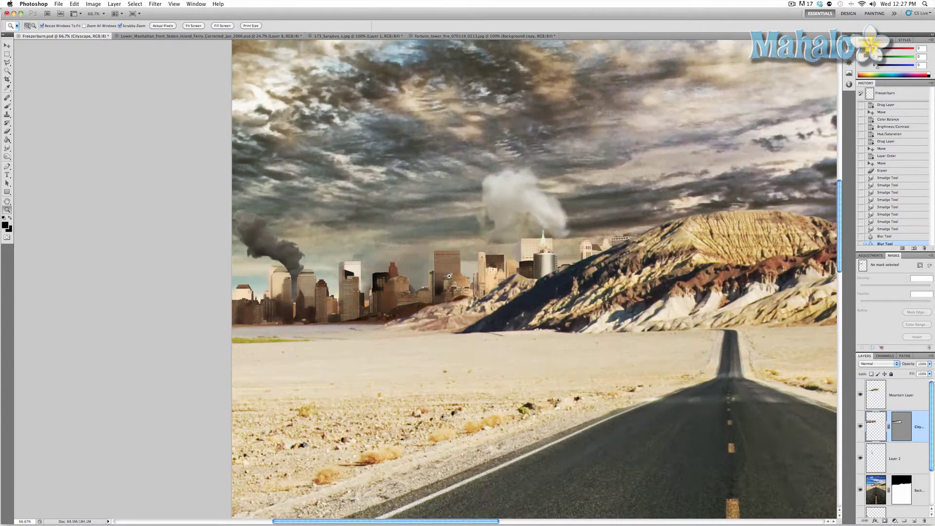
pyautogui.press('v')
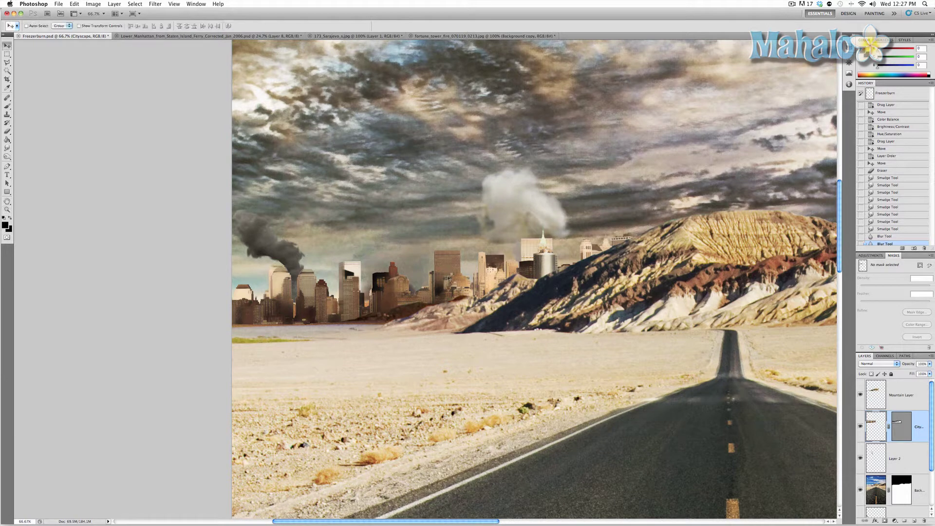
pyautogui.click(250, 36)
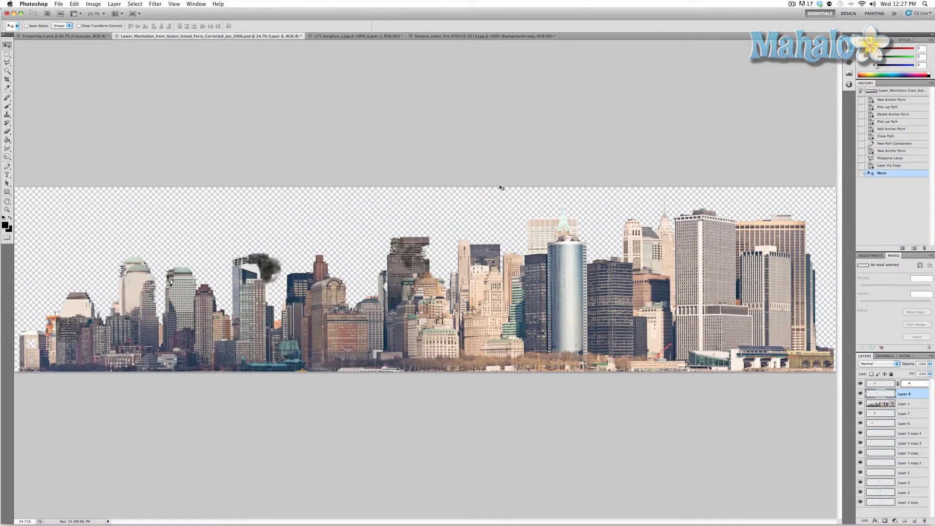
pyautogui.click(901, 92)
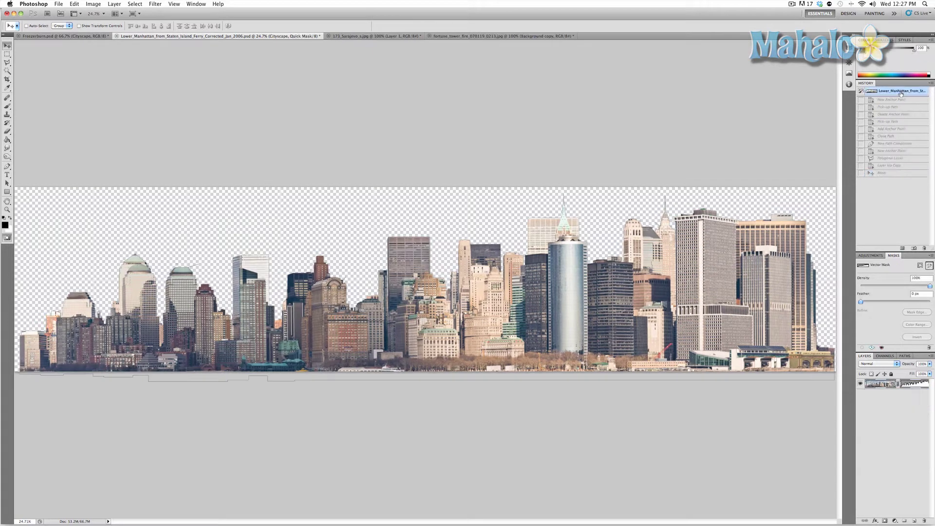
pyautogui.click(887, 174)
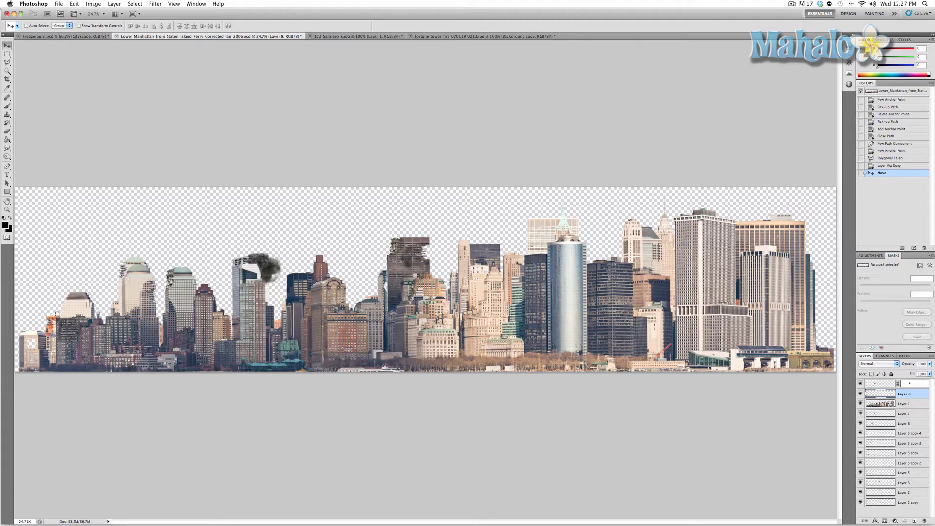
pyautogui.press('z')
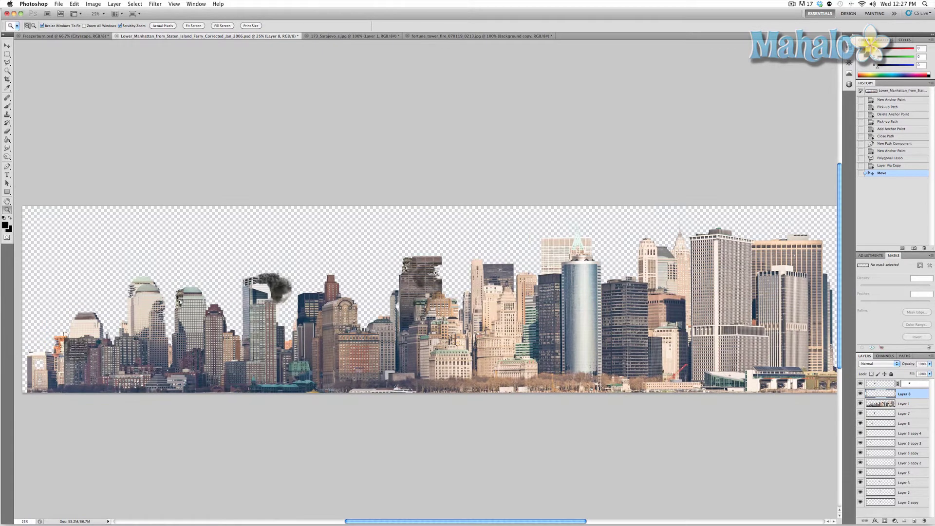
pyautogui.click(436, 274)
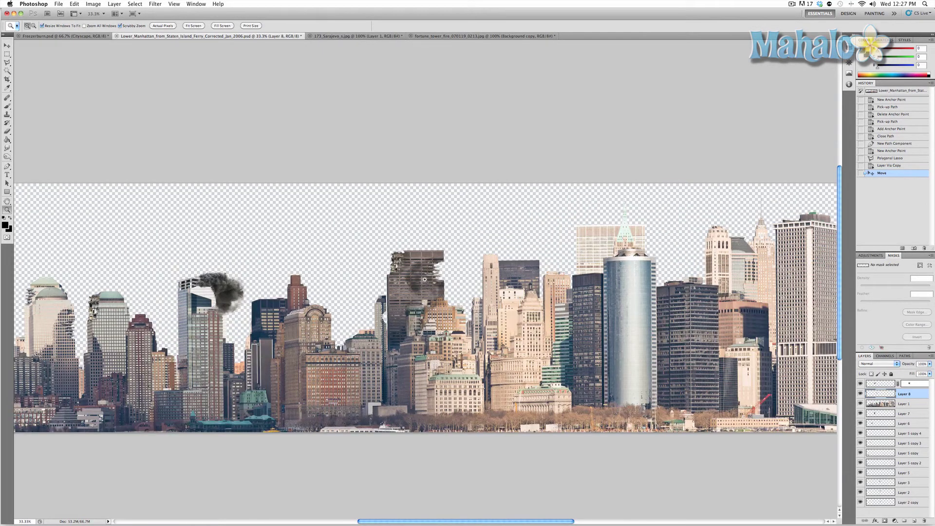
pyautogui.click(425, 280)
pyautogui.click(425, 280)
pyautogui.click(425, 280)
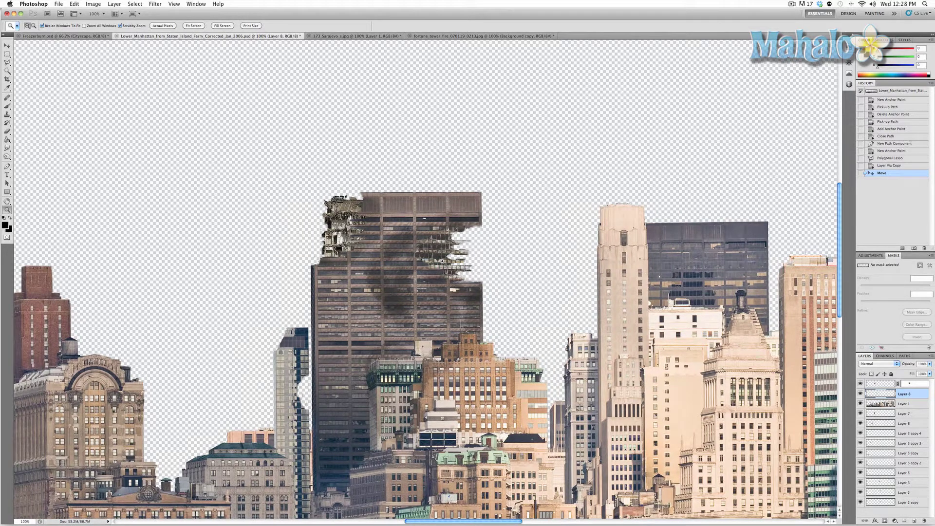
pyautogui.click(888, 92)
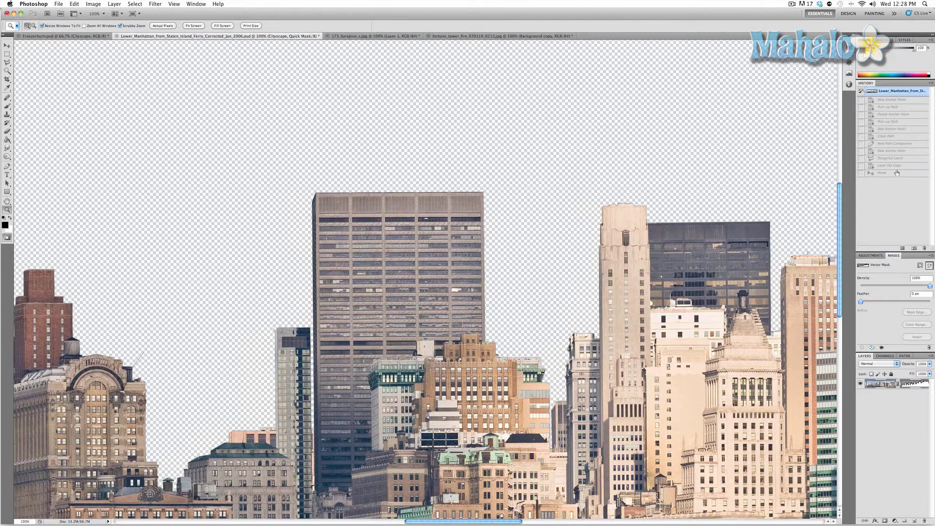
pyautogui.press('super+z')
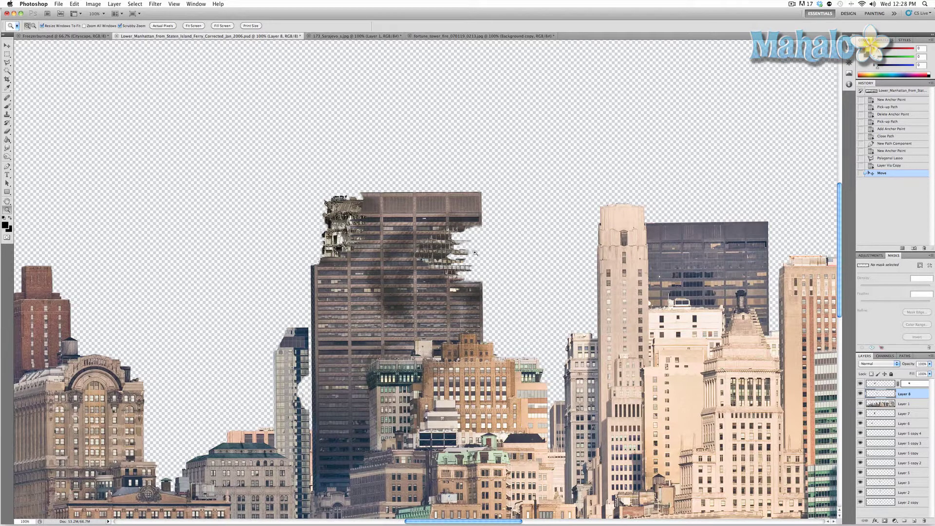
pyautogui.press('v')
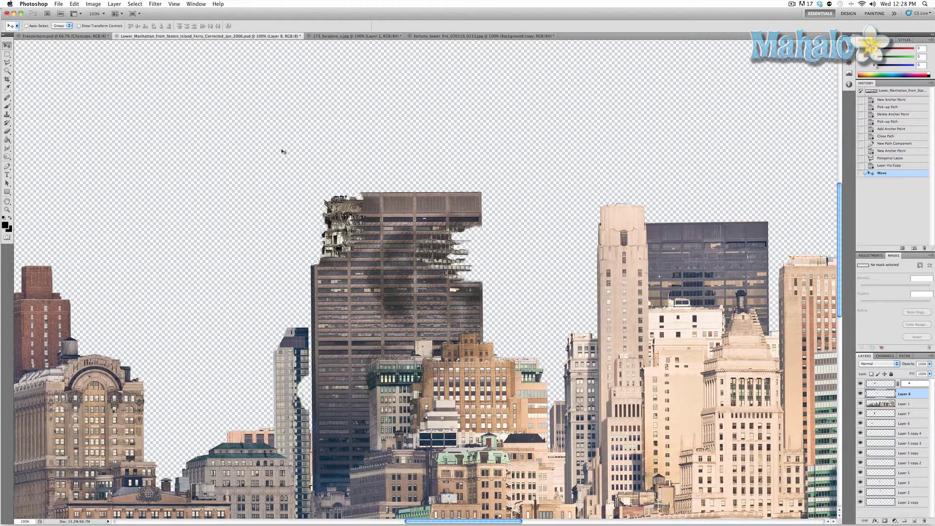
pyautogui.scroll(1, 297, 131)
pyautogui.click(347, 36)
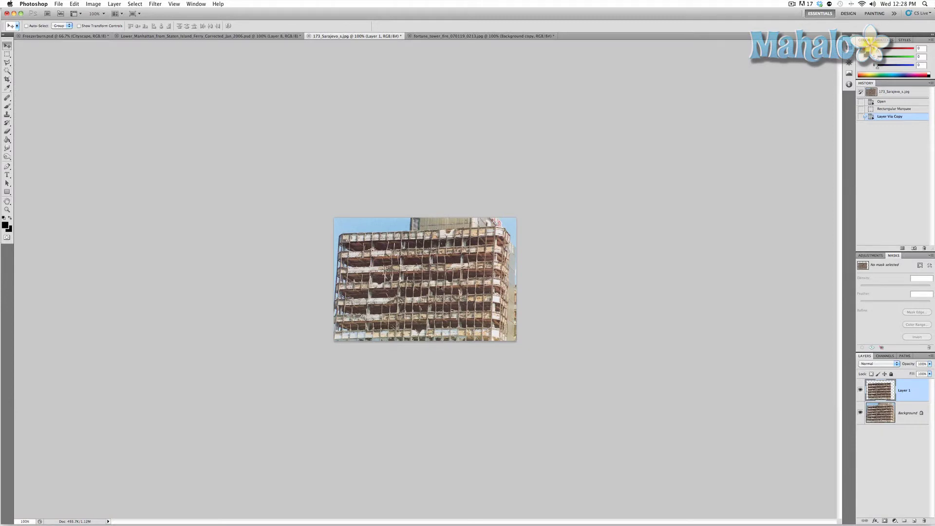
pyautogui.click(240, 36)
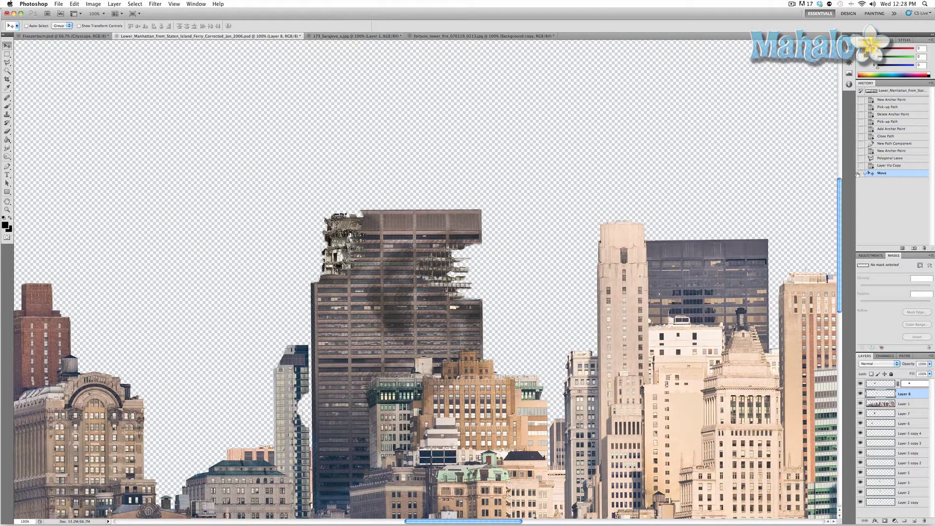
# Step: Scroll the canvas to the white skyscraper behind the green spire and select the Polygonal Lasso Tool
pyautogui.hscroll(10, 665, 252)
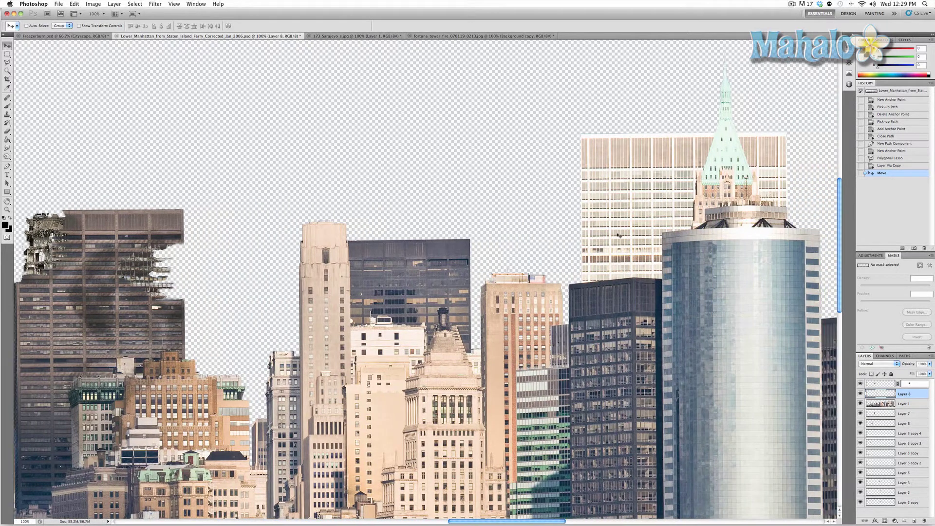
pyautogui.scroll(1, 665, 252)
pyautogui.hscroll(4, 666, 252)
pyautogui.hscroll(1, 590, 218)
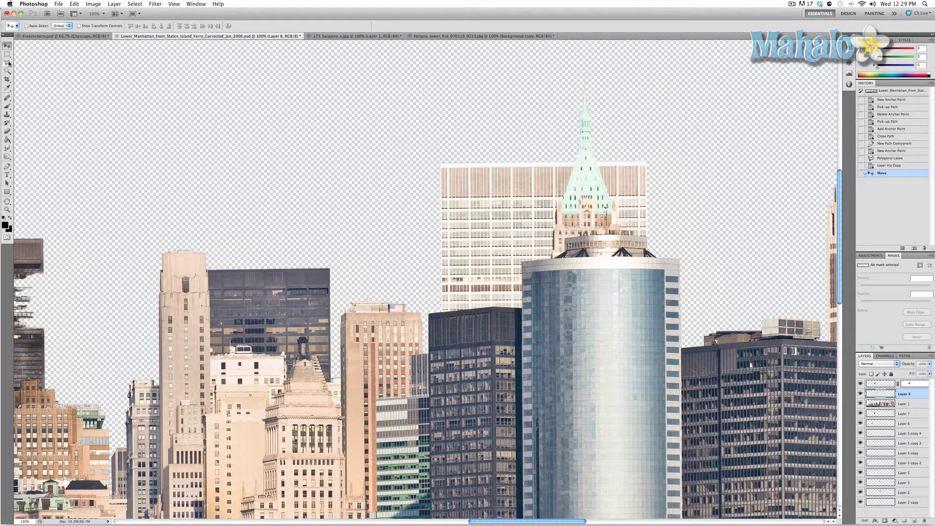
pyautogui.moveTo(8, 63)
pyautogui.mouseDown()
pyautogui.moveTo(29, 59)
pyautogui.moveTo(11, 63)
pyautogui.moveTo(29, 69)
pyautogui.mouseUp()
pyautogui.scroll(-3, 366, 214)
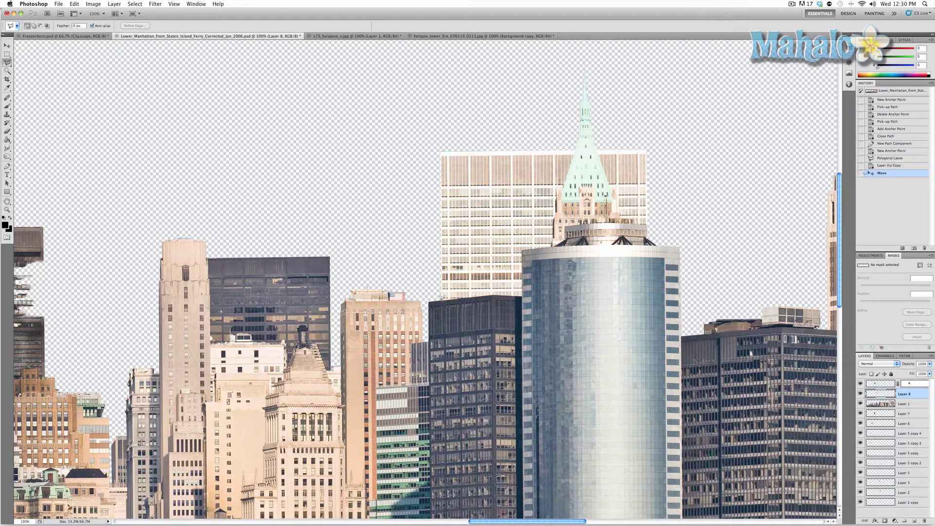
# Step: Trace the white skyscraper's four corners with the Polygonal Lasso and close the outline
pyautogui.click(441, 297)
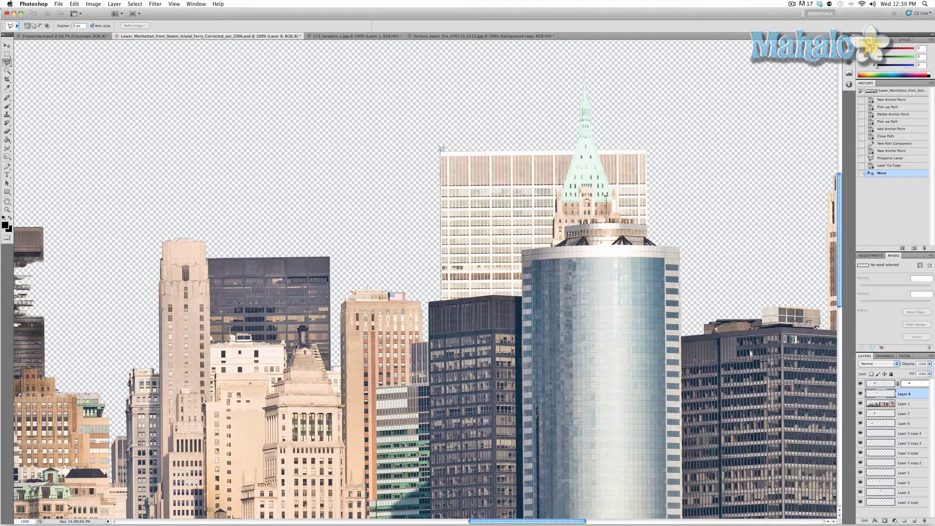
pyautogui.click(442, 151)
pyautogui.click(647, 149)
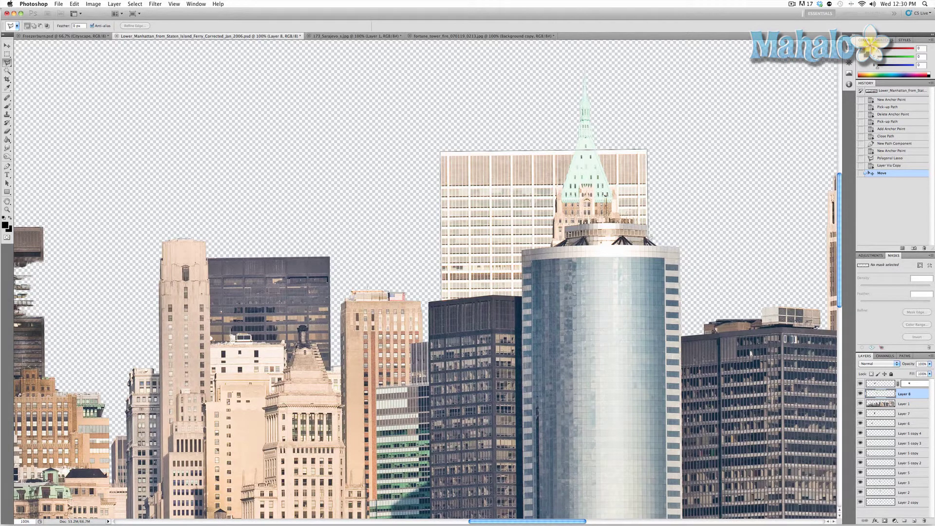
pyautogui.click(648, 222)
pyautogui.click(441, 299)
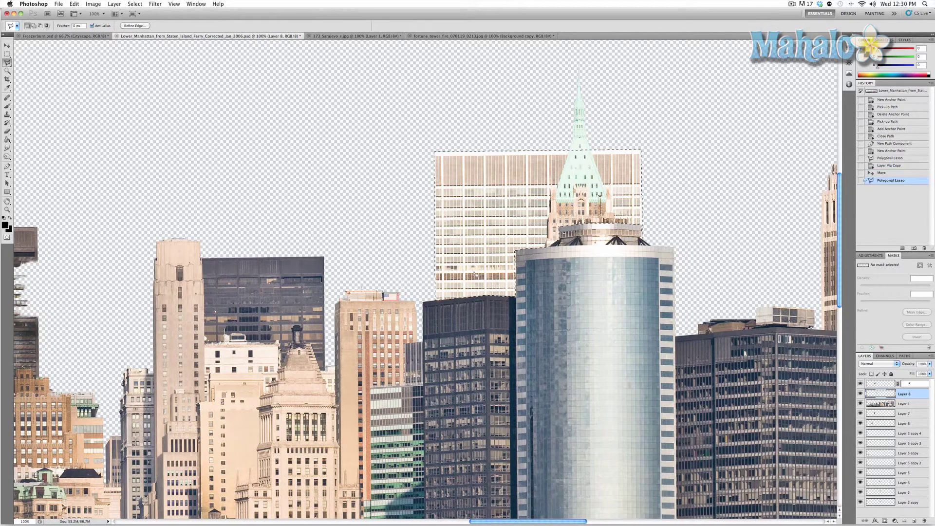
# Step: Attempt Layer via Copy, dismiss the empty-selection error, and make Layer 1 the active layer
pyautogui.rightClick(482, 262)
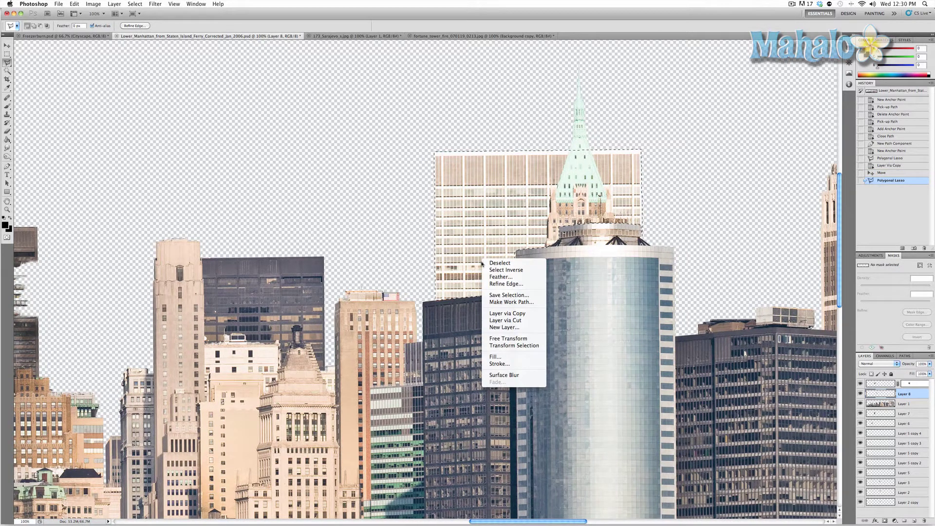
pyautogui.click(495, 315)
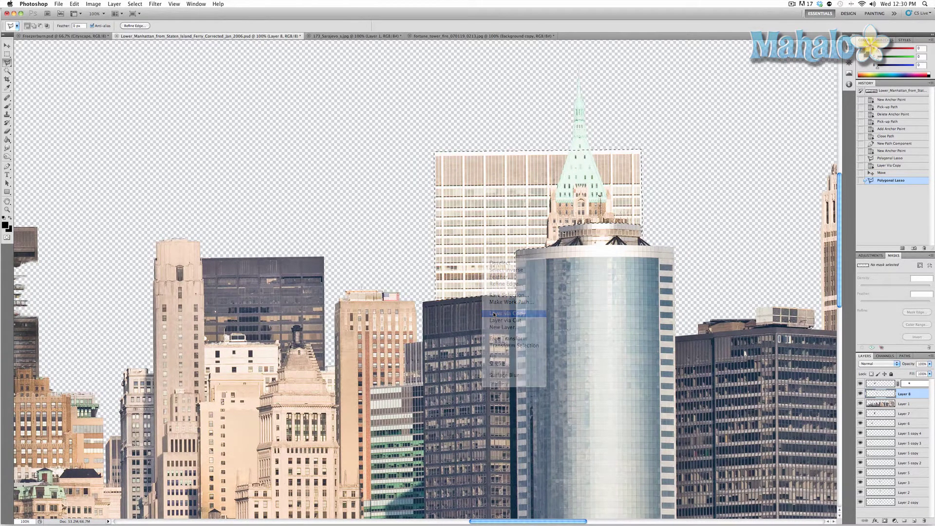
pyautogui.click(521, 171)
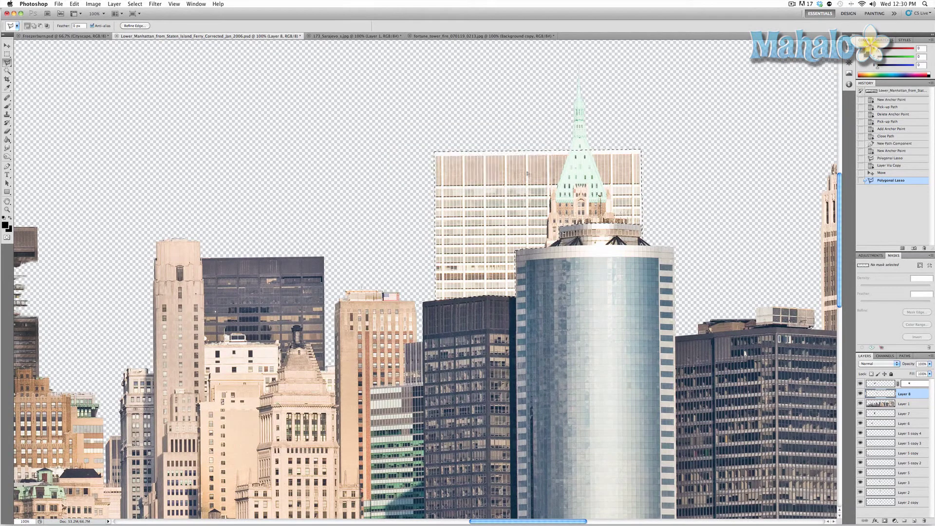
pyautogui.click(904, 407)
# Step: Copy the white skyscraper to a new layer with Layer via Copy, nudge it left, and hide Layer 1
pyautogui.rightClick(506, 227)
pyautogui.click(534, 264)
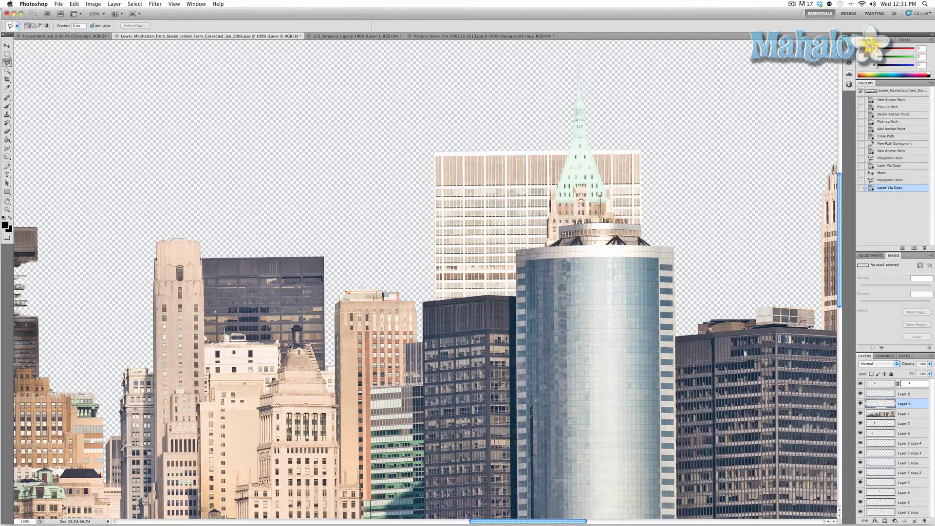
pyautogui.hscroll(1, 534, 253)
pyautogui.press('v')
pyautogui.moveTo(480, 209)
pyautogui.mouseDown()
pyautogui.moveTo(340, 198)
pyautogui.moveTo(306, 165)
pyautogui.moveTo(275, 153)
pyautogui.moveTo(488, 213)
pyautogui.mouseUp()
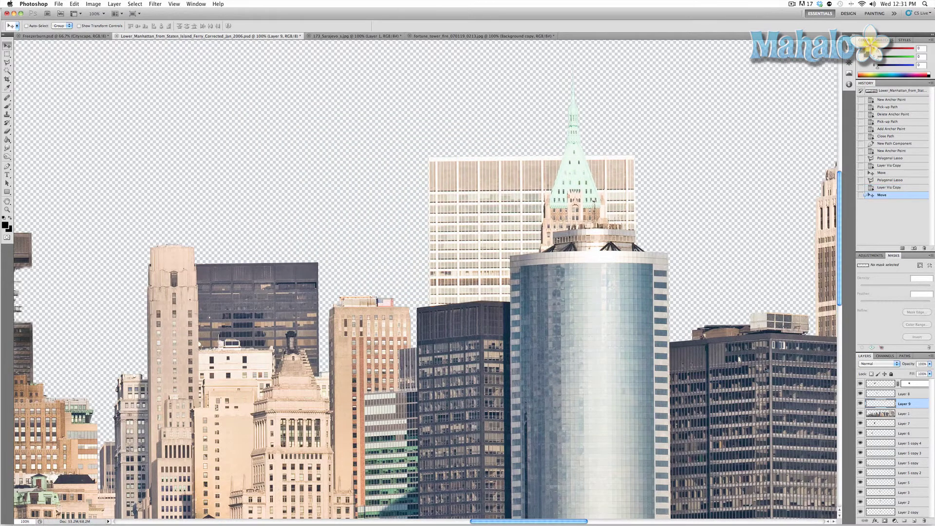
pyautogui.click(861, 413)
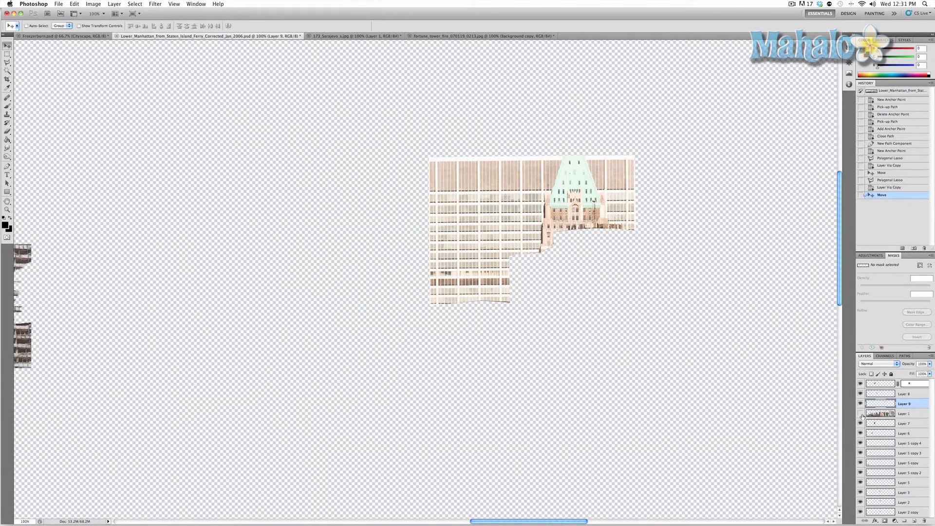